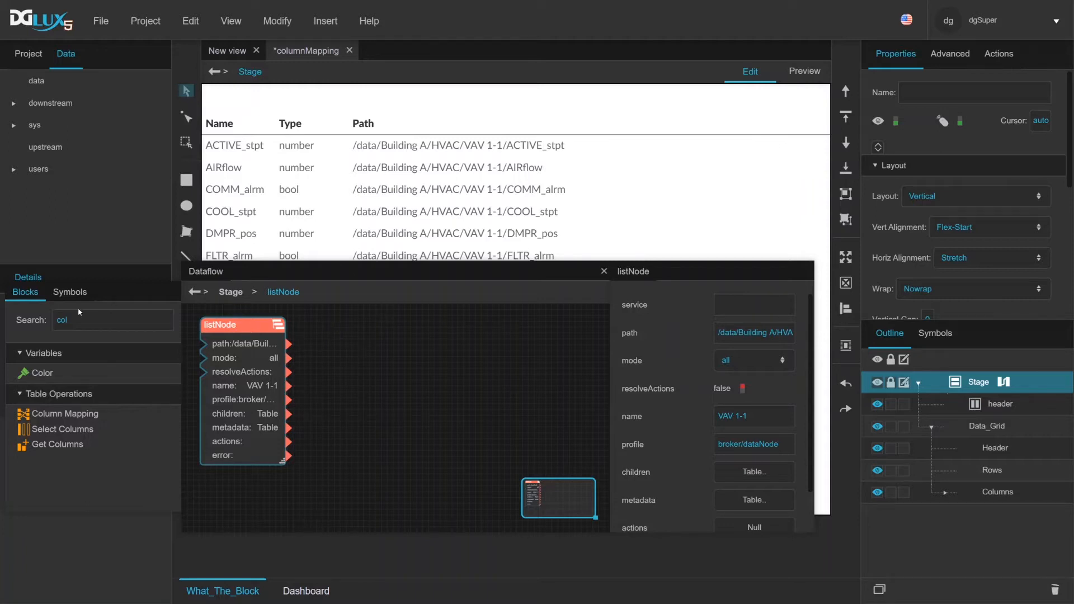
# Add a Column Mapping block to the dataflow and bind the listNode's children table to its input
pyautogui.doubleClick(104, 320)
pyautogui.write('map')
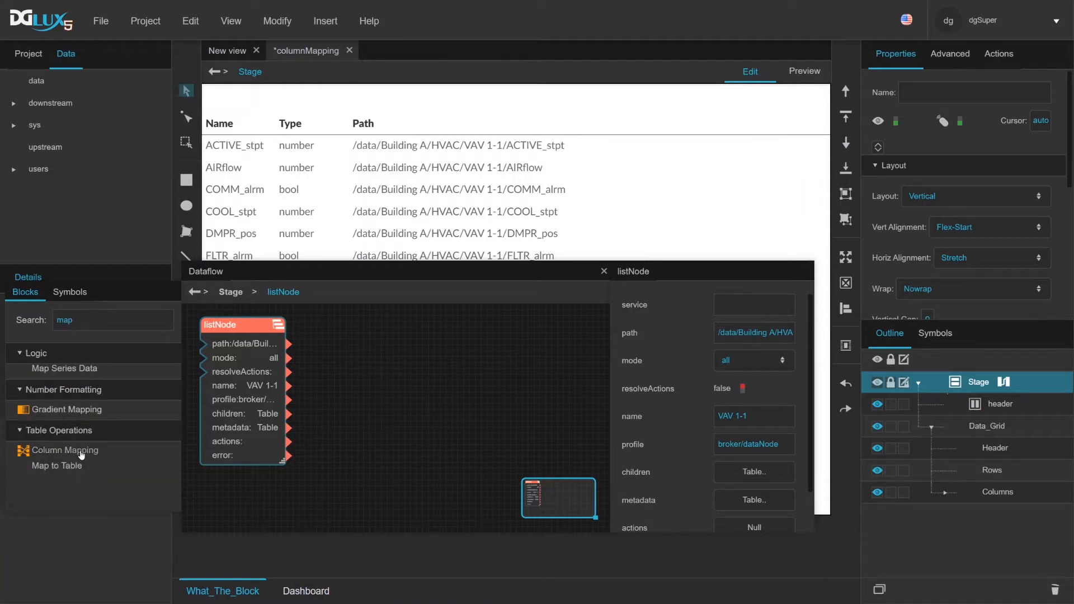
pyautogui.moveTo(70, 450); pyautogui.dragTo(341, 321)
pyautogui.click(389, 344)
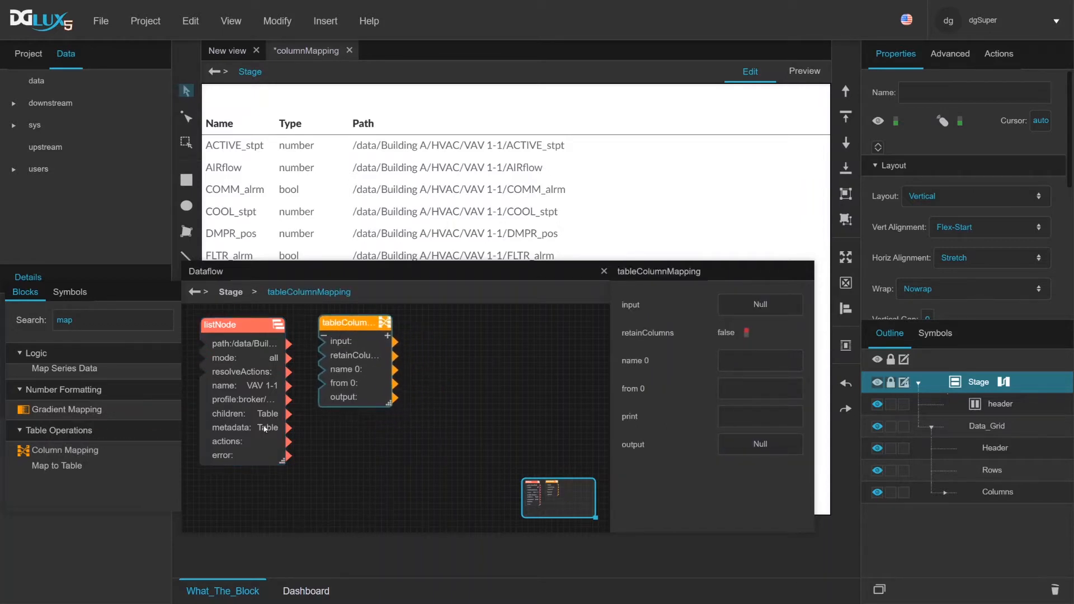
pyautogui.moveTo(264, 414); pyautogui.dragTo(742, 306)
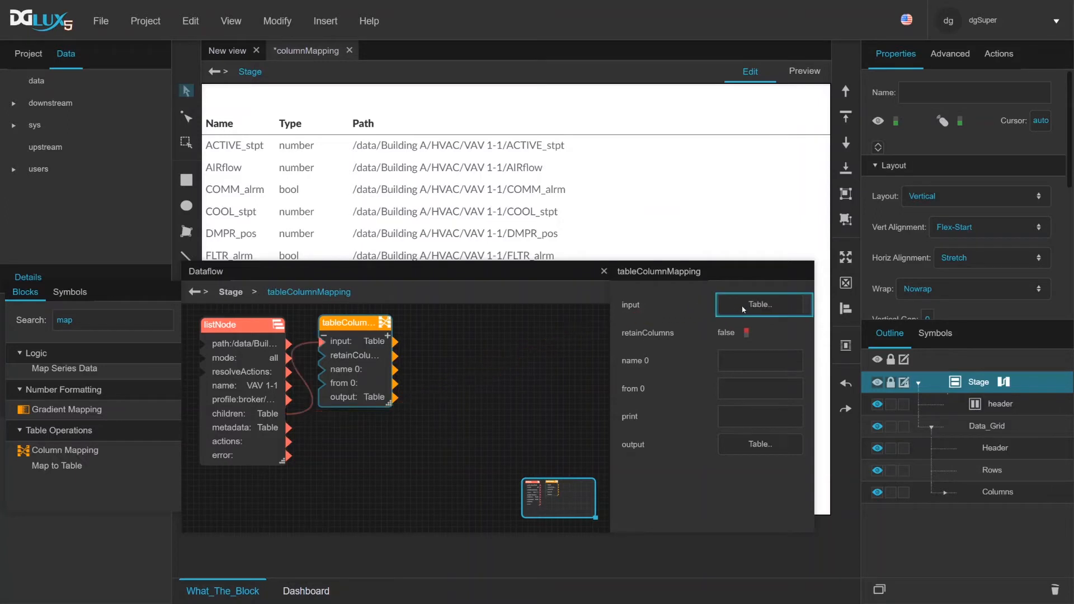
# Open the column mapping block's output table, shrink its window and move it above the dataflow
pyautogui.click(733, 445)
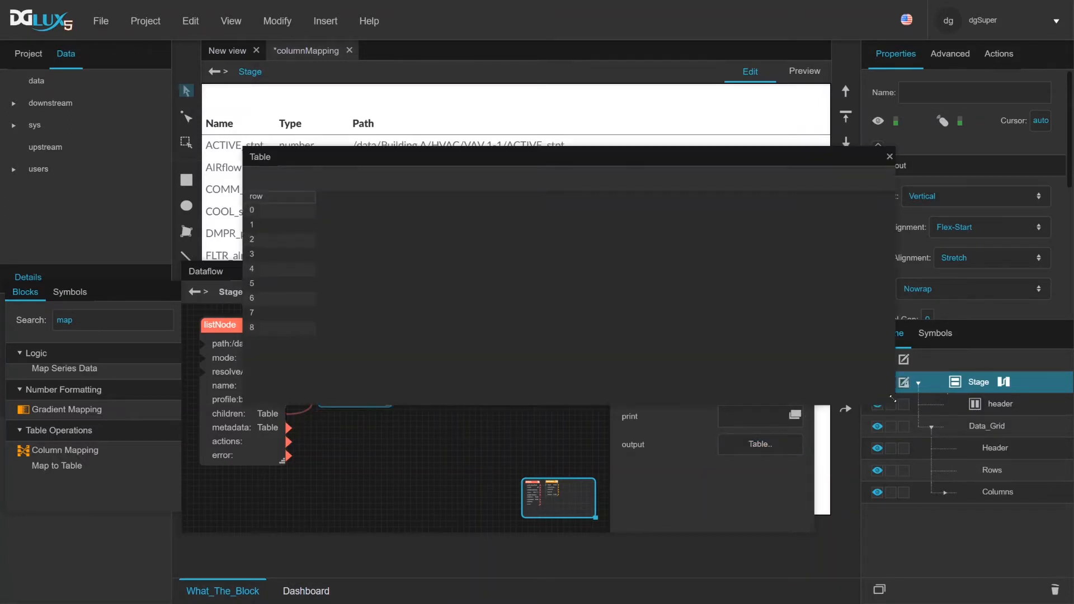
pyautogui.moveTo(894, 401); pyautogui.dragTo(821, 255)
pyautogui.moveTo(579, 163); pyautogui.dragTo(523, 116)
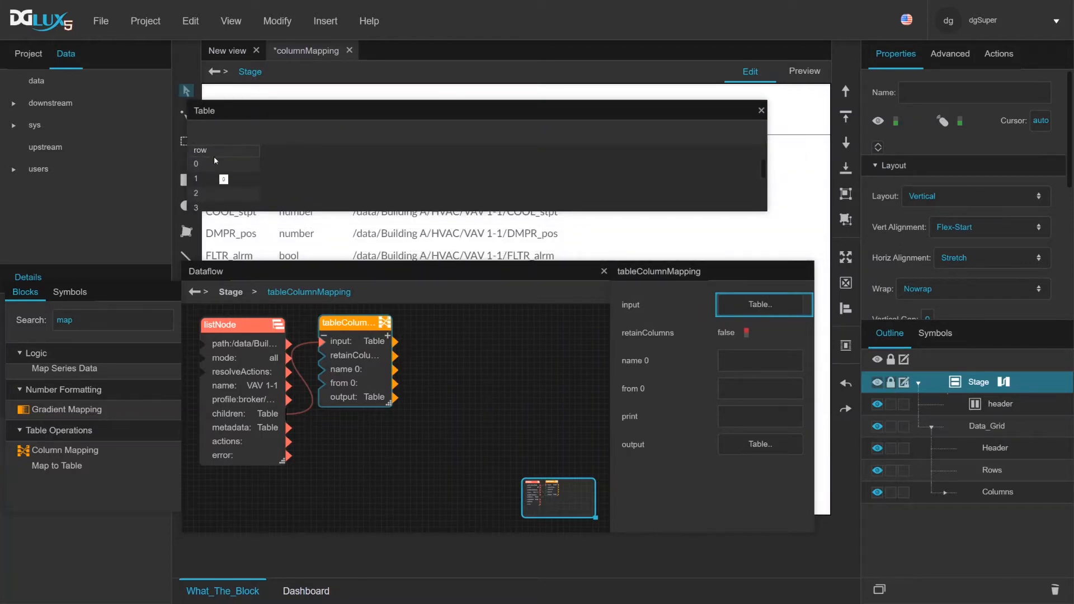
# Set retainColumns to true on the column mapping block and widen the output table window
pyautogui.click(744, 334)
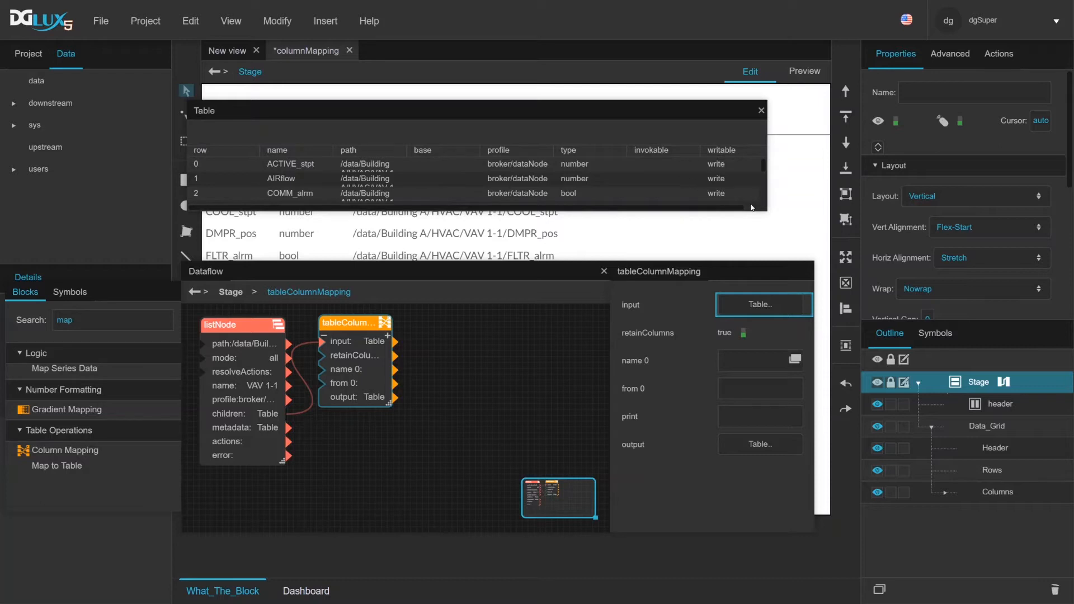
pyautogui.moveTo(751, 208); pyautogui.dragTo(893, 223)
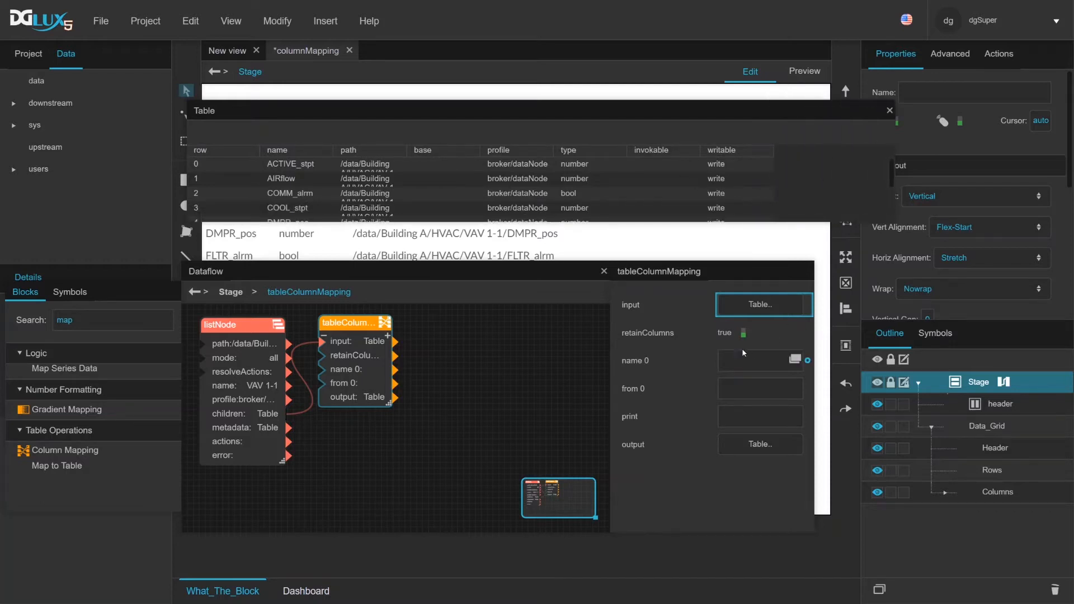
pyautogui.click(743, 334)
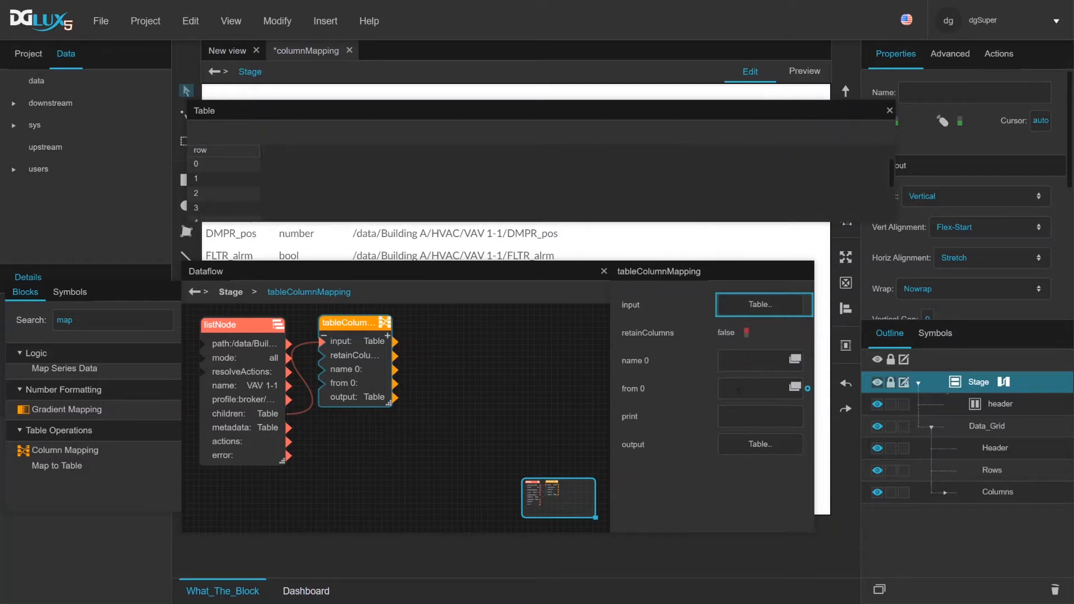
pyautogui.click(744, 334)
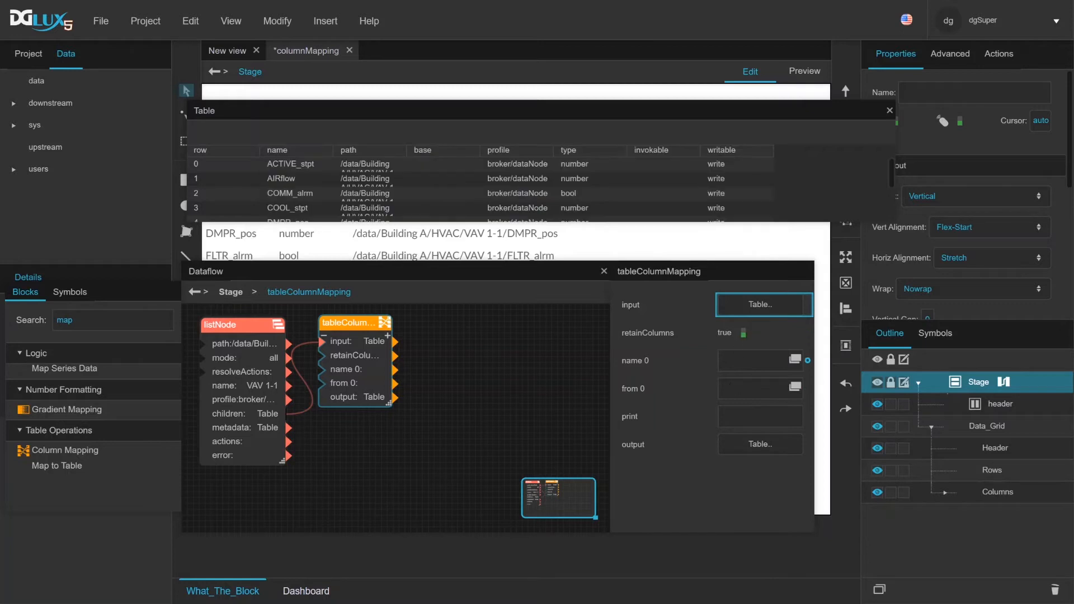
# Set name 0 to nametype and from 0 to =name + '/' + type in the column mapping
pyautogui.click(736, 361)
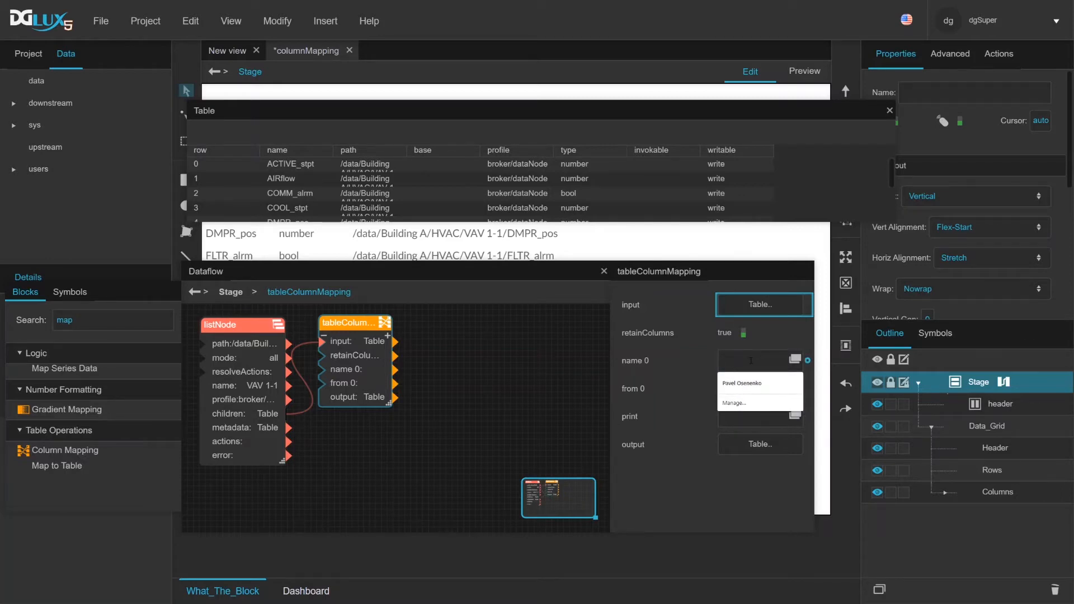
pyautogui.write('name')
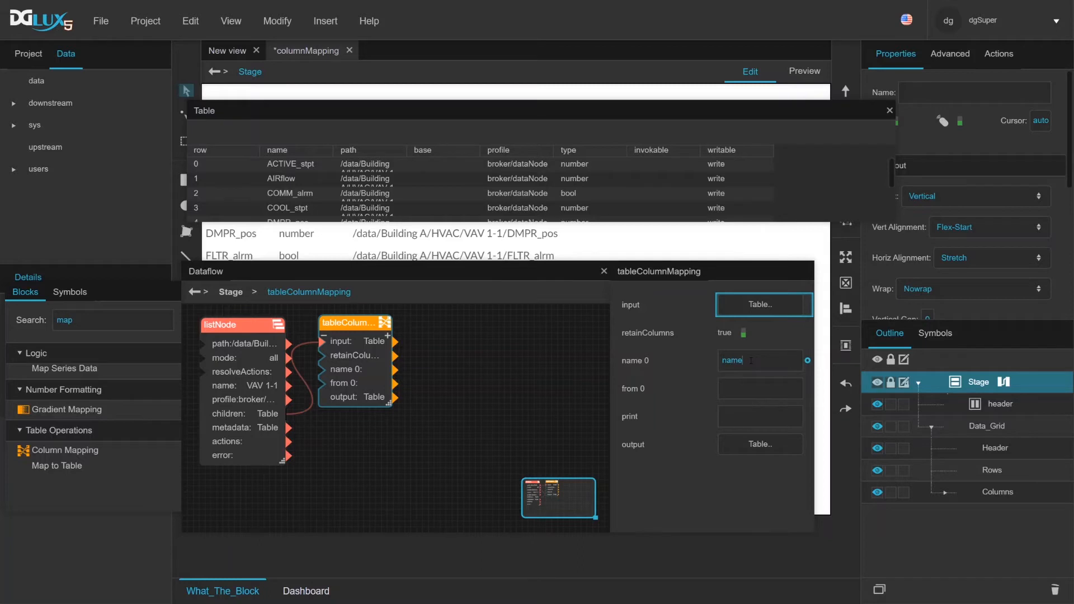
pyautogui.write('type')
pyautogui.click(754, 393)
pyautogui.write('name')
pyautogui.write('type')
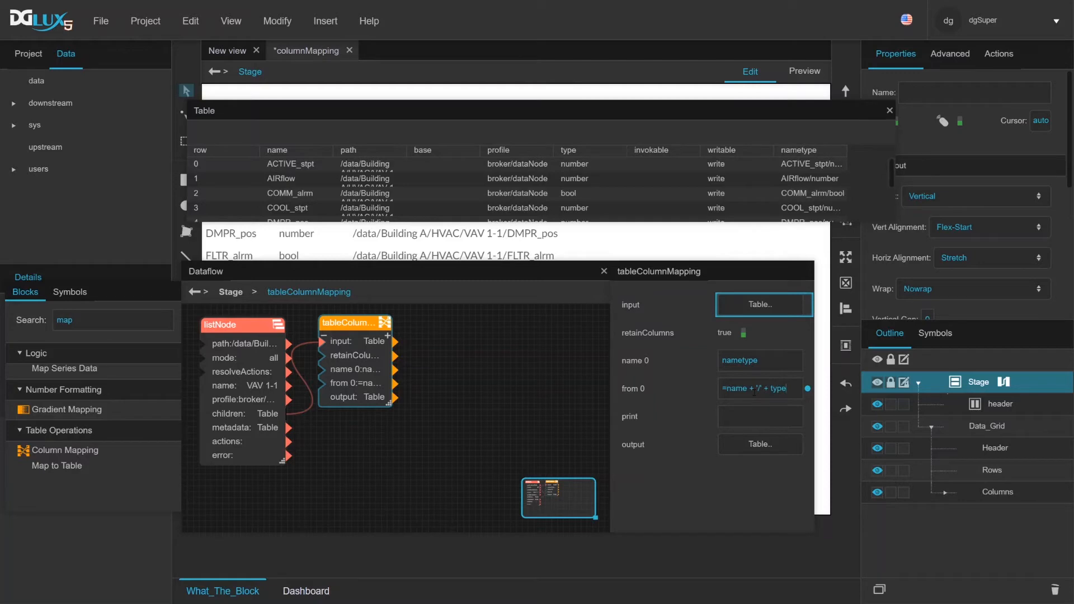
# Widen the nametype column in the output table and the column mapping block's properties area
pyautogui.moveTo(847, 149); pyautogui.dragTo(882, 148)
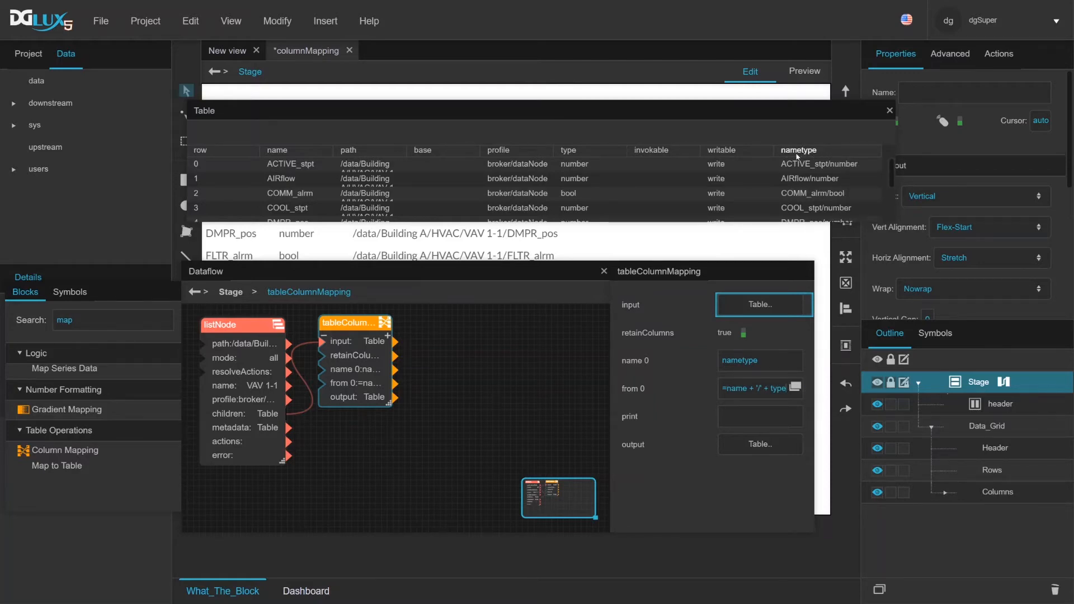
pyautogui.moveTo(803, 359); pyautogui.dragTo(695, 362)
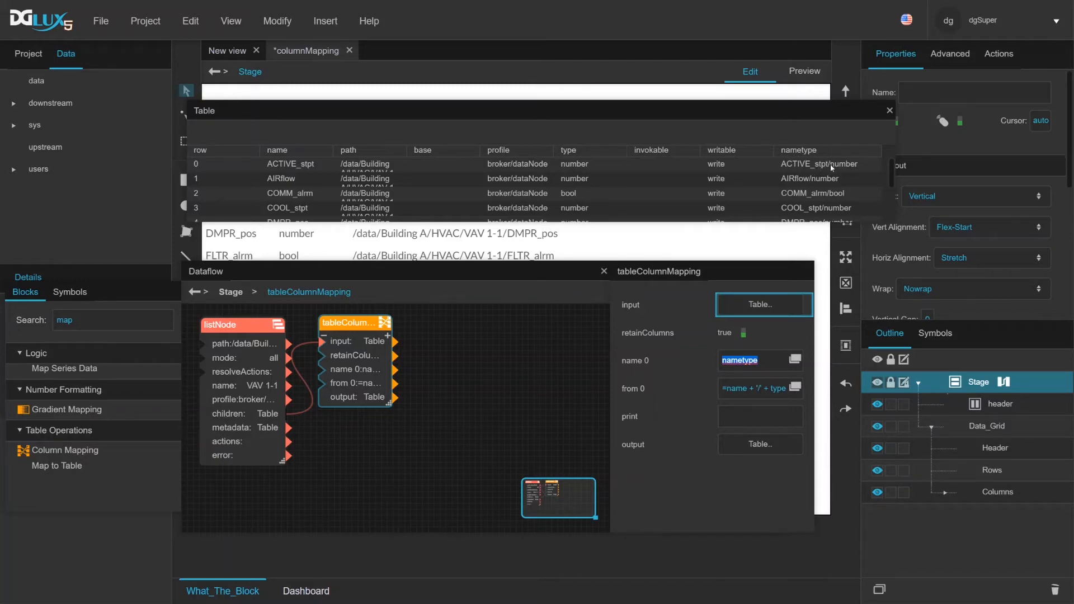
pyautogui.moveTo(812, 400); pyautogui.dragTo(892, 398)
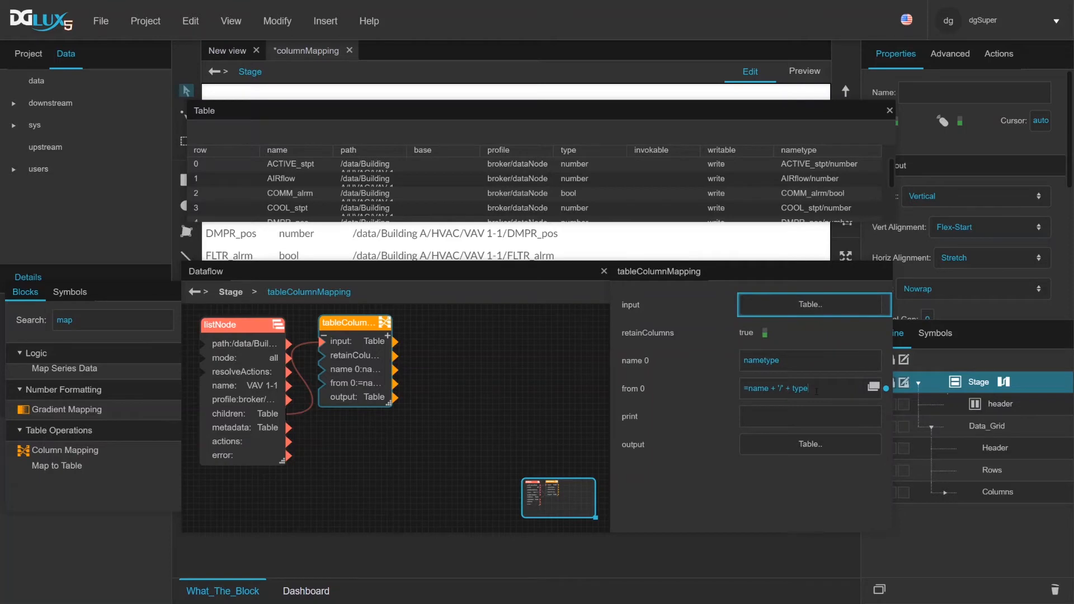
# Replace the from 0 expression with the plain column reference name and check the first output row
pyautogui.moveTo(816, 391); pyautogui.dragTo(733, 391)
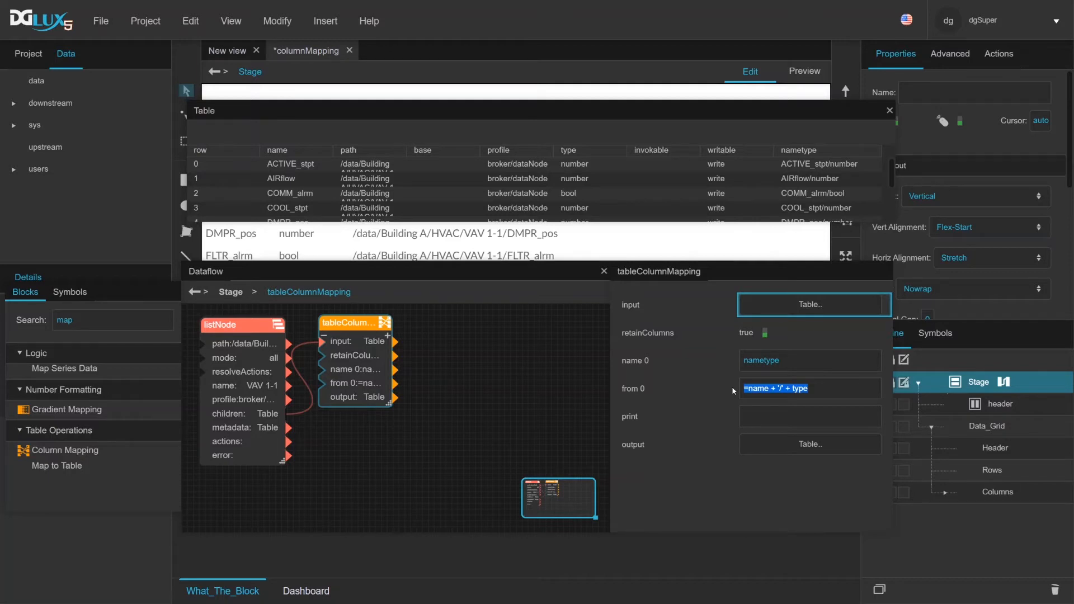
pyautogui.write('name')
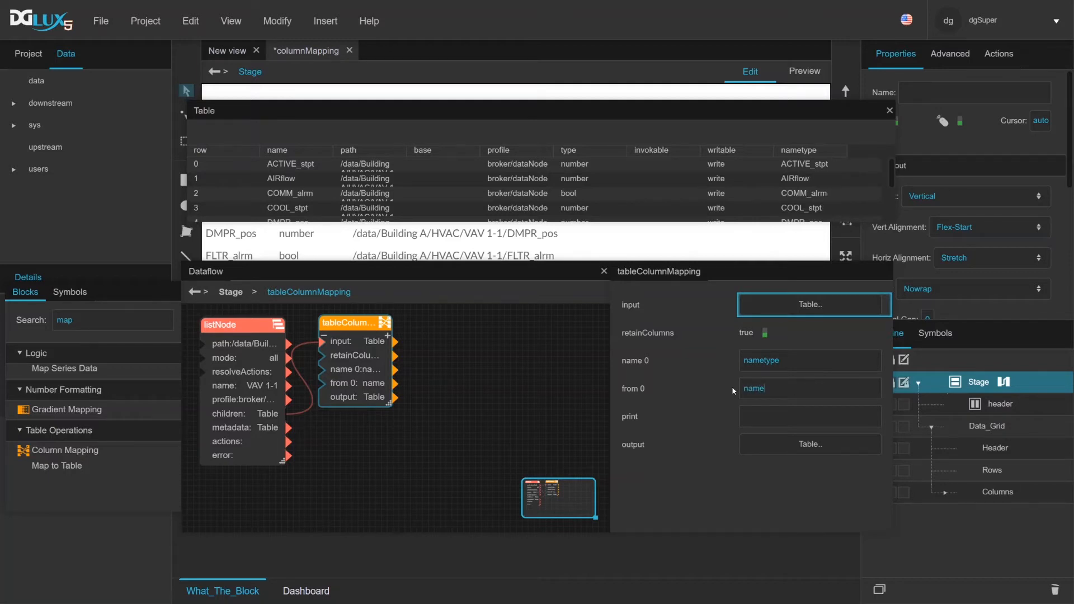
pyautogui.click(816, 167)
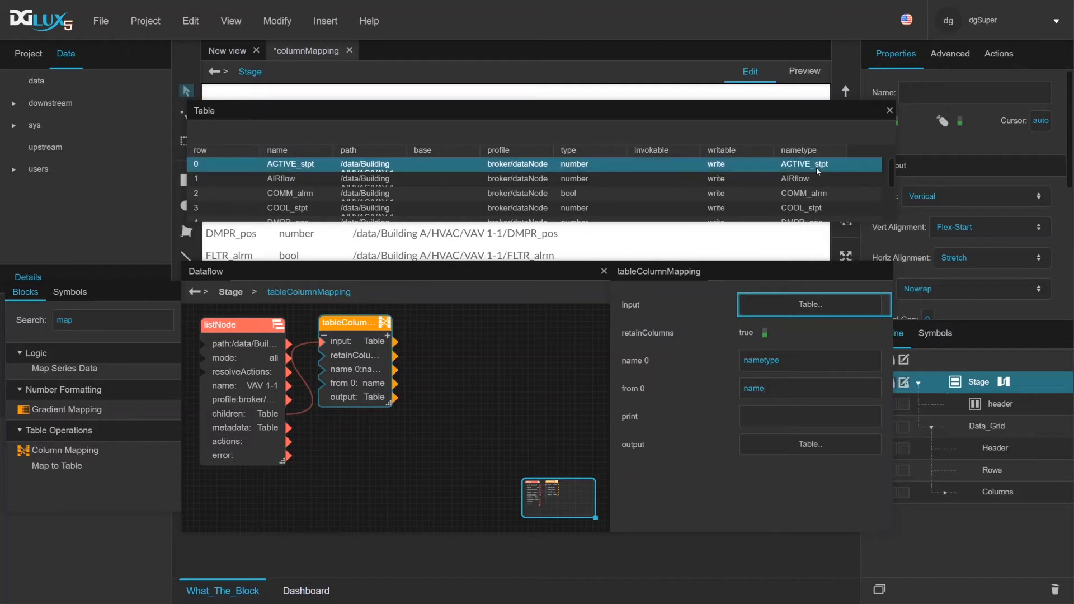
# Set from 0 to the row-based expression = $thisRow["name"]
pyautogui.click(773, 395)
pyautogui.write('=')
pyautogui.write('name')
pyautogui.press('BackSpace')
pyautogui.press('BackSpace')
pyautogui.press('BackSpace')
pyautogui.write('$thisRow["name')
# Extend the from 0 expression with + '_' + $thisRow["type"]
pyautogui.write('dfsd')
pyautogui.press('BackSpace')
pyautogui.press('BackSpace')
pyautogui.press('BackSpace')
pyautogui.press('BackSpace')
pyautogui.press('BackSpace')
pyautogui.write('$thisRow["tye')
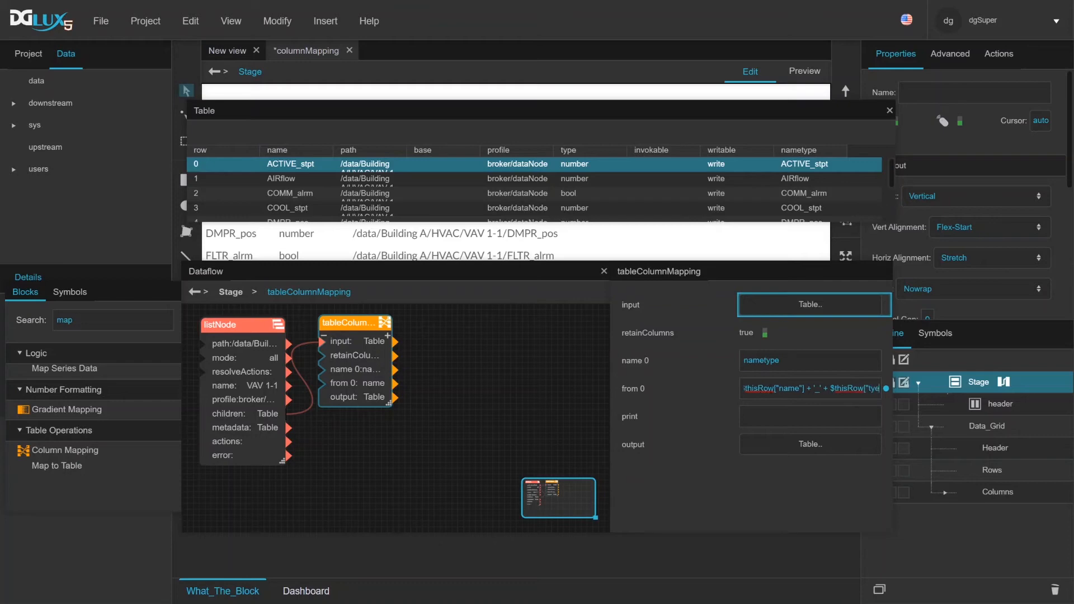
pyautogui.press('BackSpace')
pyautogui.press('BackSpace')
pyautogui.write('pe"]')
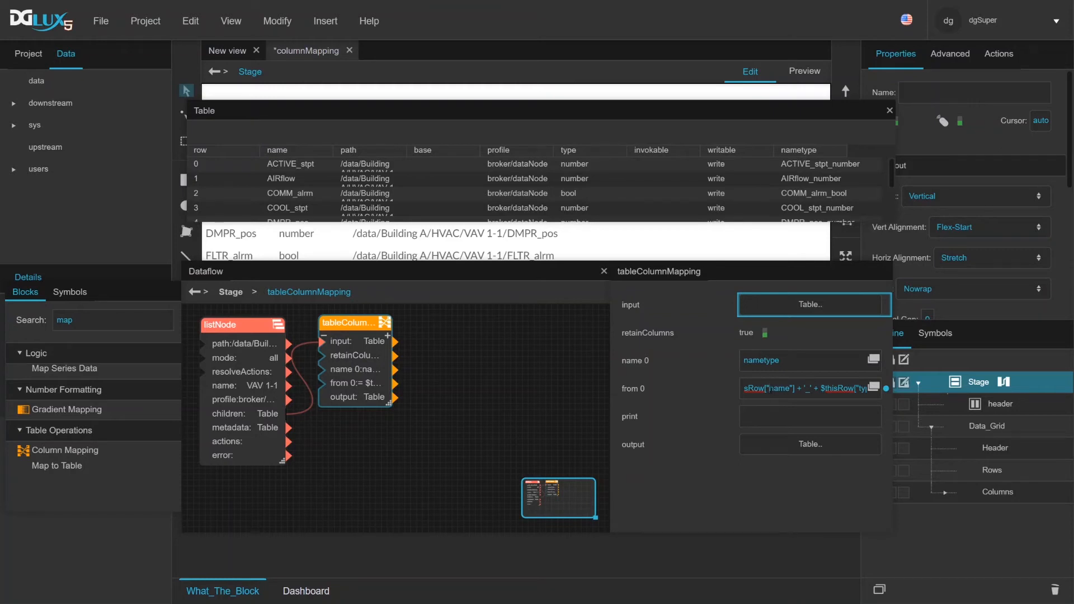
# Enlarge the dataflow window so the whole from 0 expression fits in its field
pyautogui.moveTo(770, 389); pyautogui.dragTo(790, 389)
pyautogui.click(788, 391)
pyautogui.moveTo(888, 525); pyautogui.dragTo(975, 574)
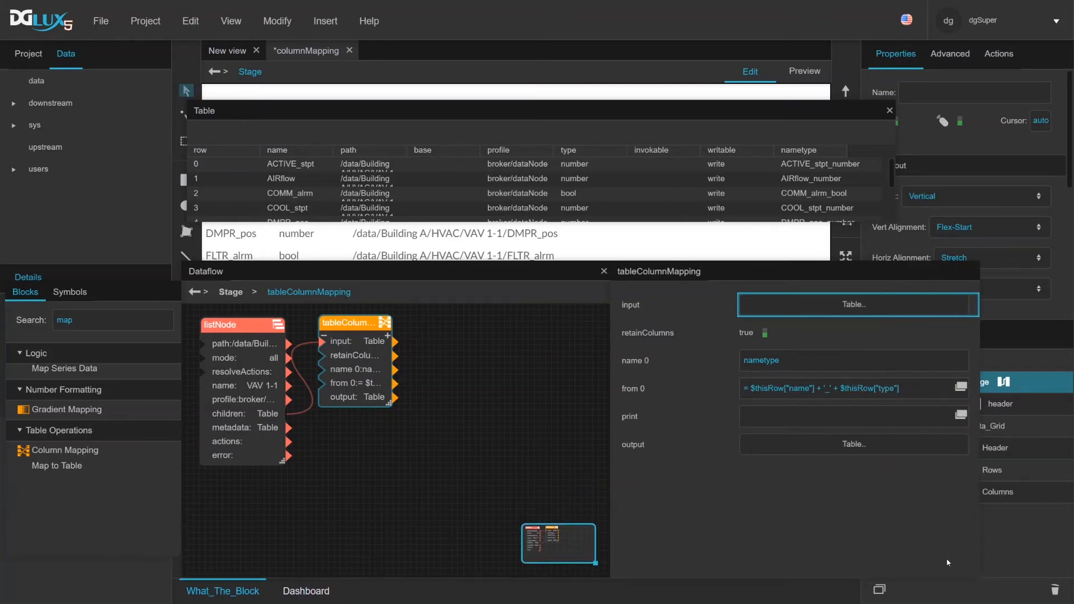
# Add a second column mapping with name 1 set to new and from 1 set to nametype, and enlarge the output table window
pyautogui.click(387, 336)
pyautogui.click(782, 418)
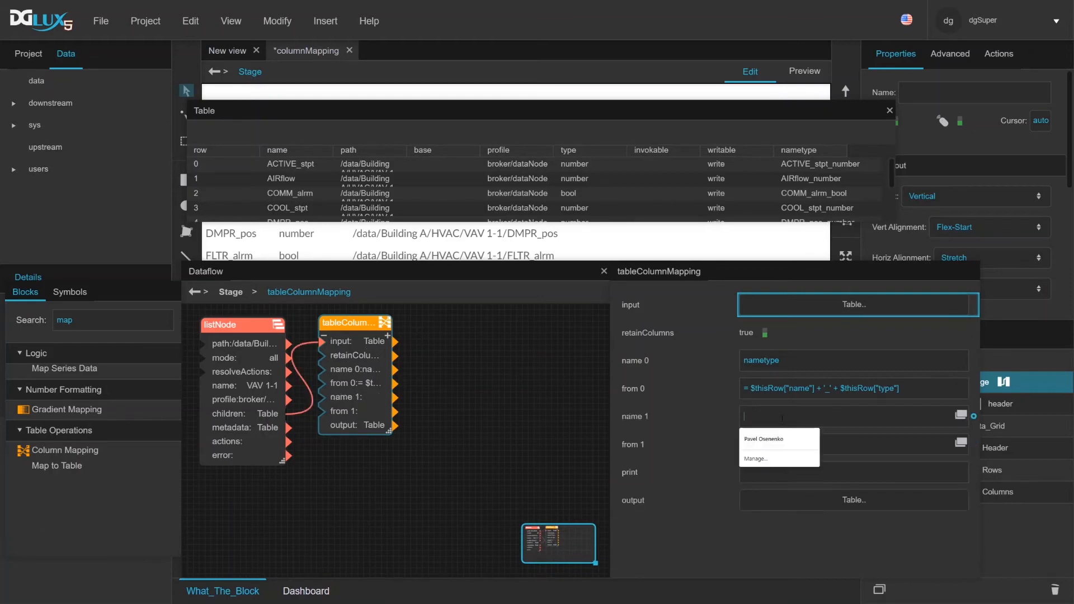
pyautogui.moveTo(781, 361); pyautogui.dragTo(741, 366)
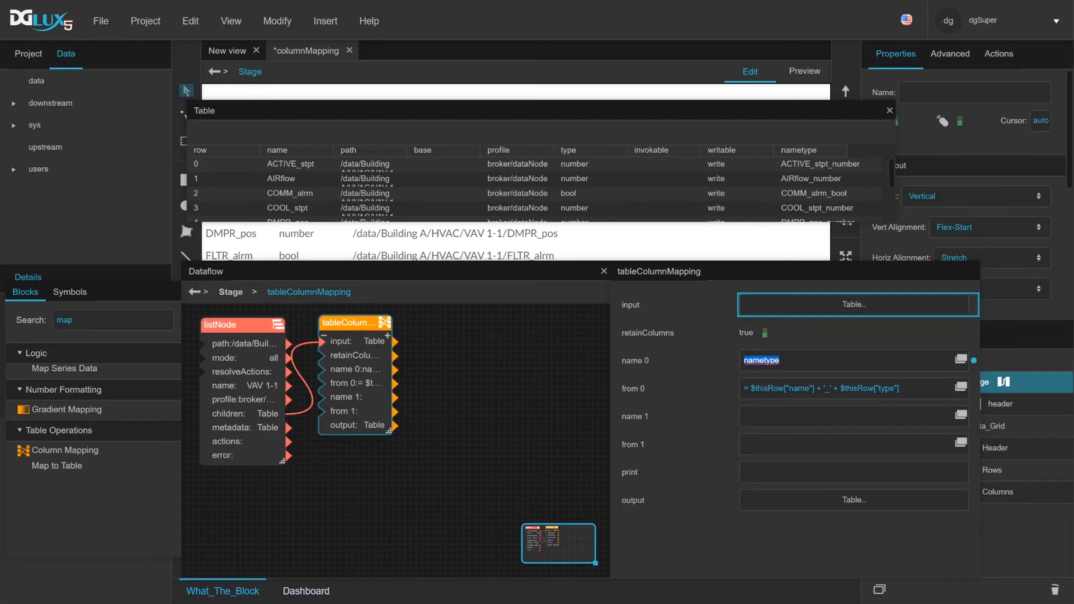
pyautogui.click(760, 417)
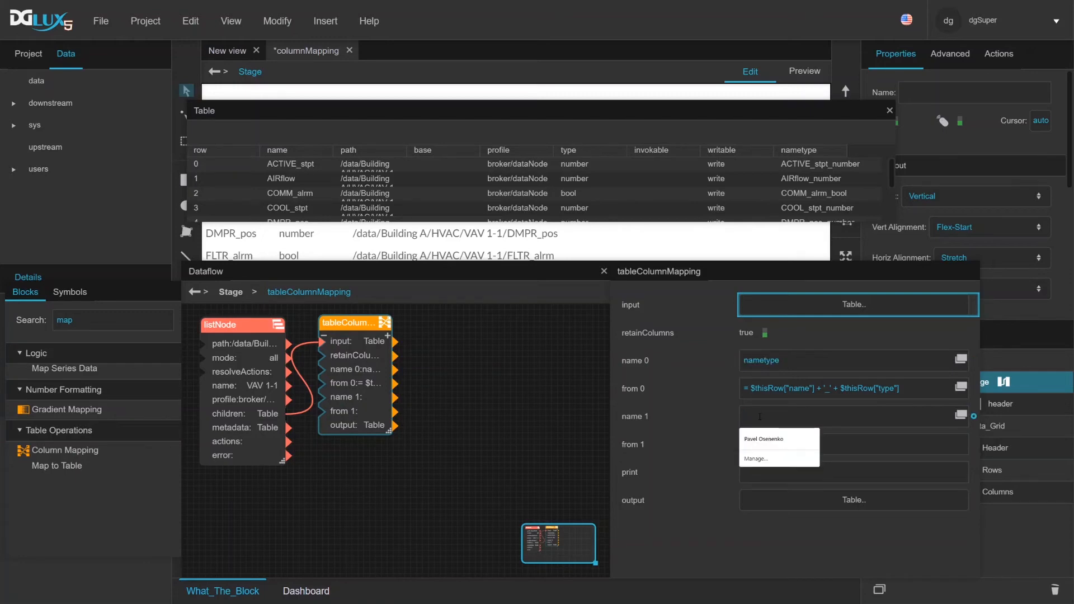
pyautogui.write('new')
pyautogui.click(777, 442)
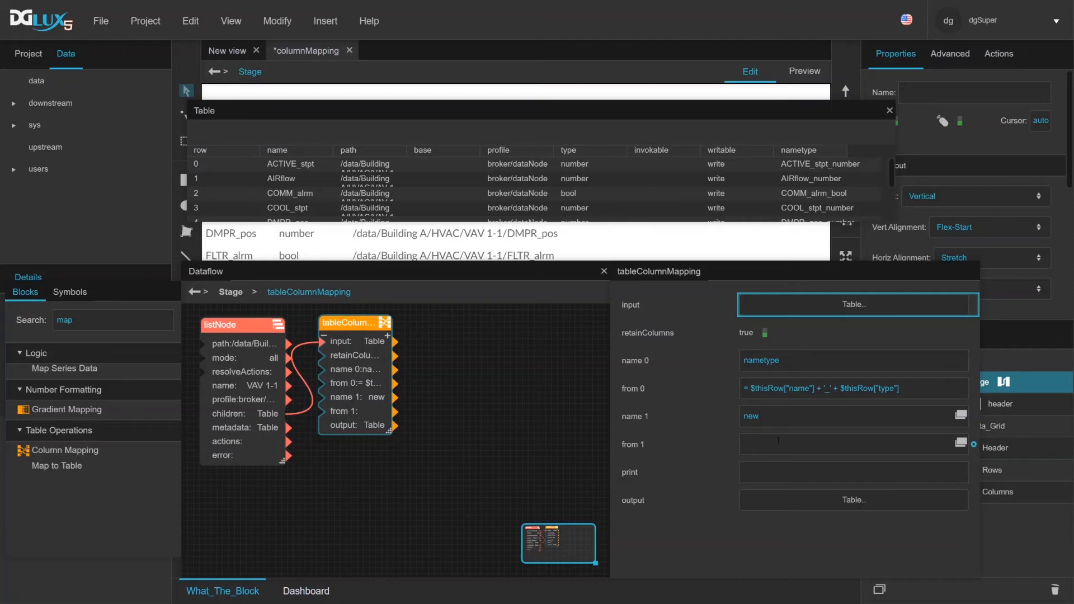
pyautogui.write('nametype')
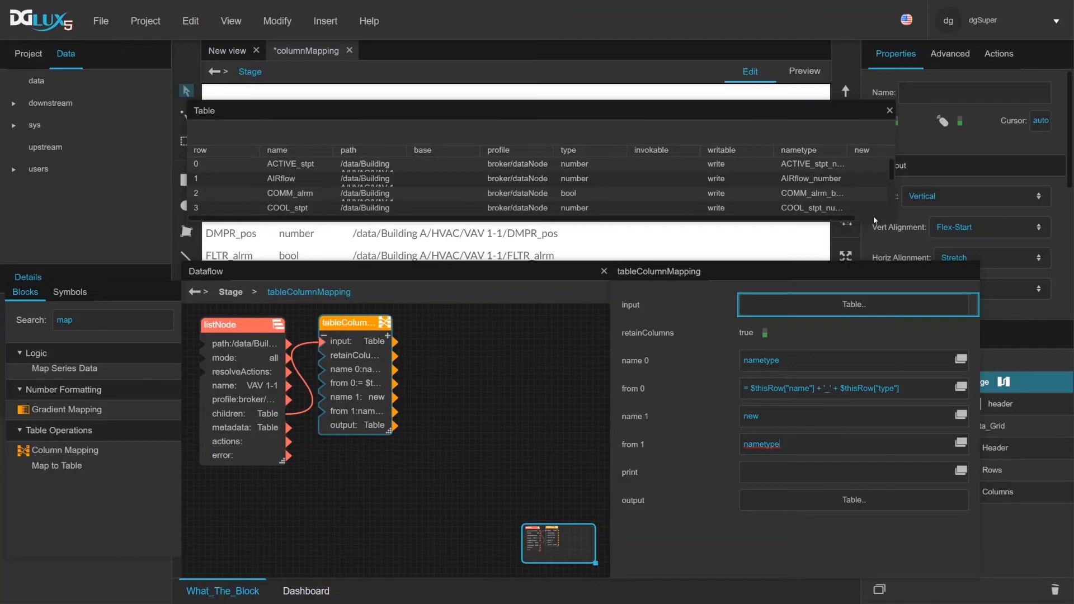
pyautogui.moveTo(890, 217); pyautogui.dragTo(950, 239)
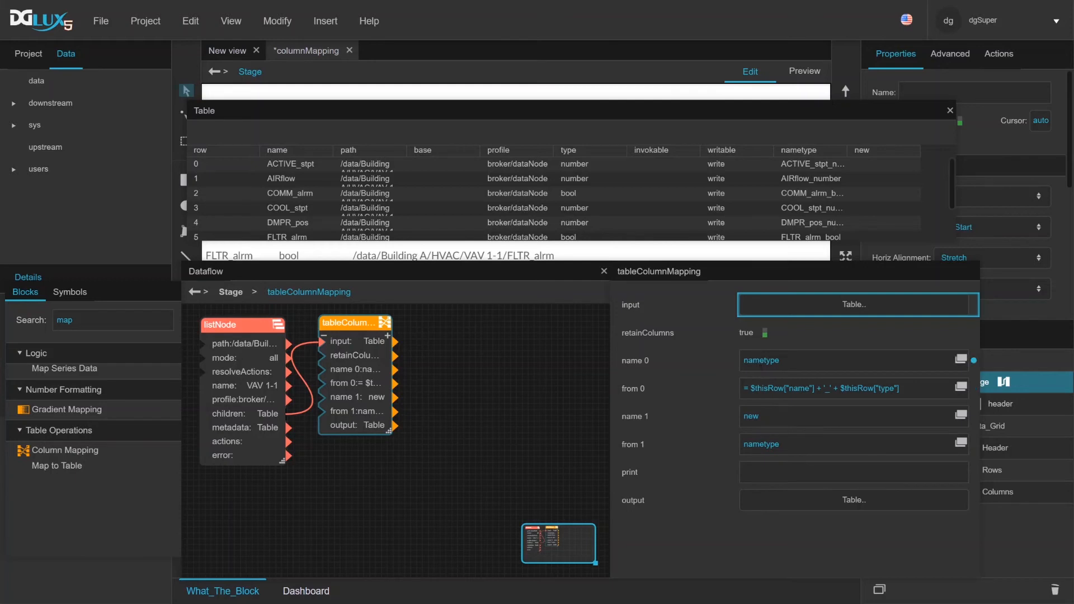
# Replace the from 1 value with a copy of the from 0 expression, =$thisRow["name"] + '_' + $thisRow["type"]
pyautogui.moveTo(750, 388); pyautogui.dragTo(925, 399)
pyautogui.hotkey('ctrl', 'c')
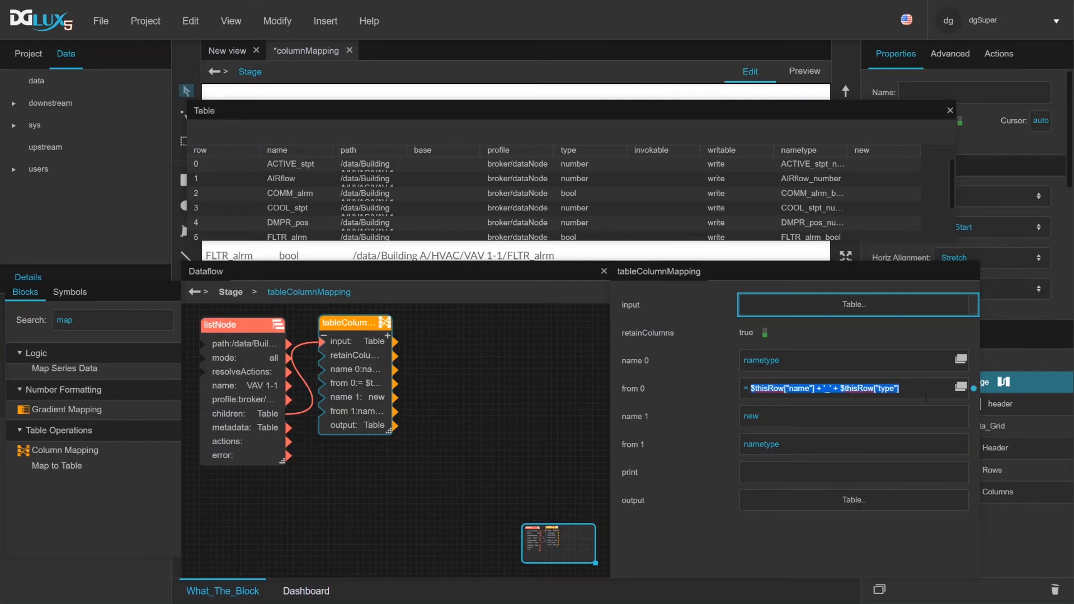
pyautogui.click(760, 444)
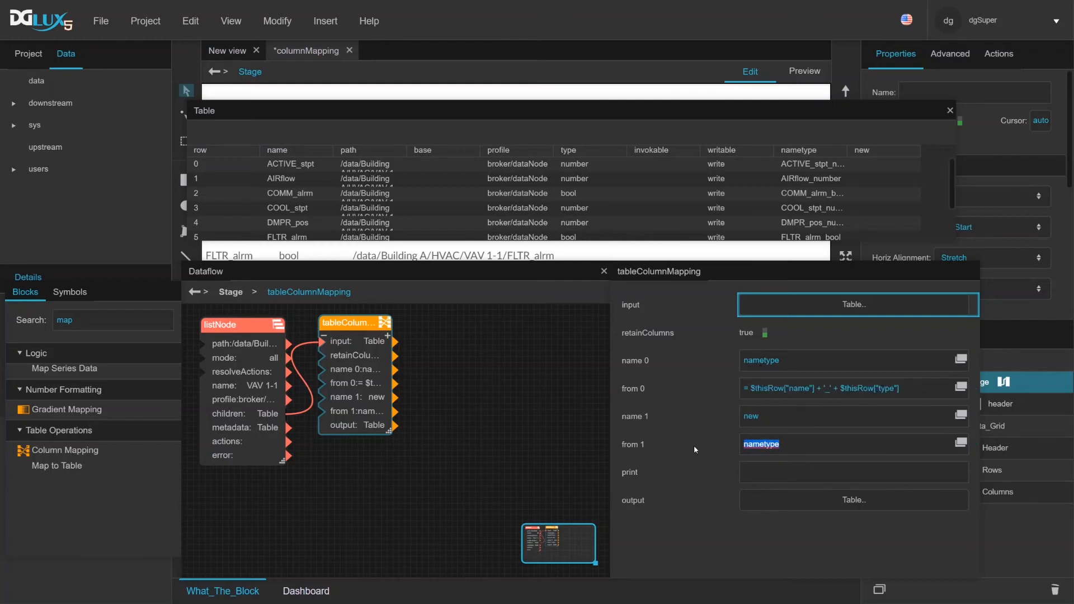
pyautogui.write('=')
pyautogui.hotkey('ctrl', 'v')
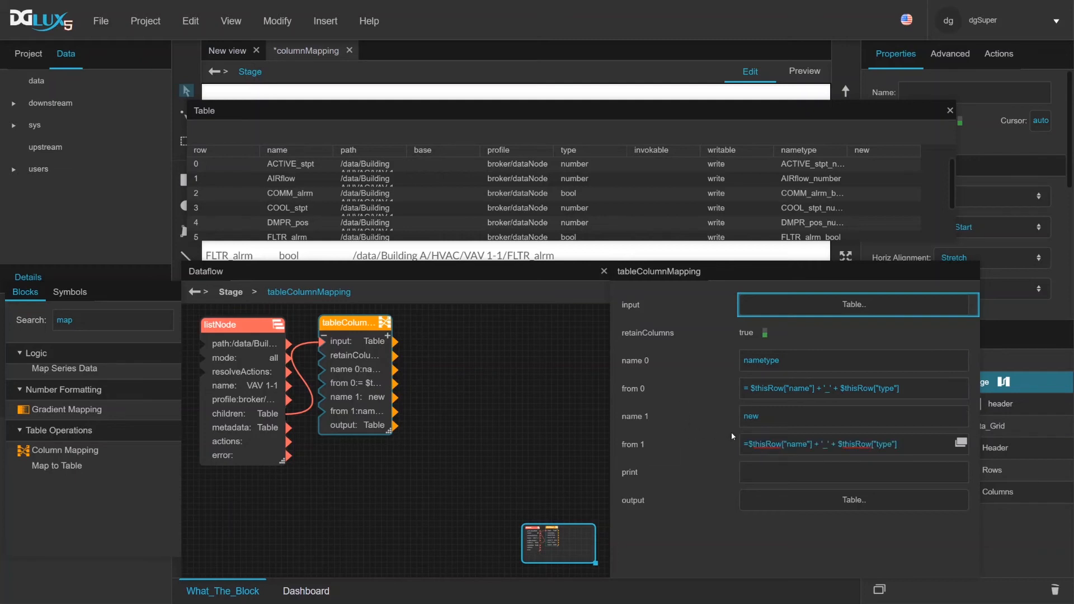
# Prefix the from 1 expression with 'New' + '--' + and widen the new column in the output table
pyautogui.click(748, 444)
pyautogui.write("'")
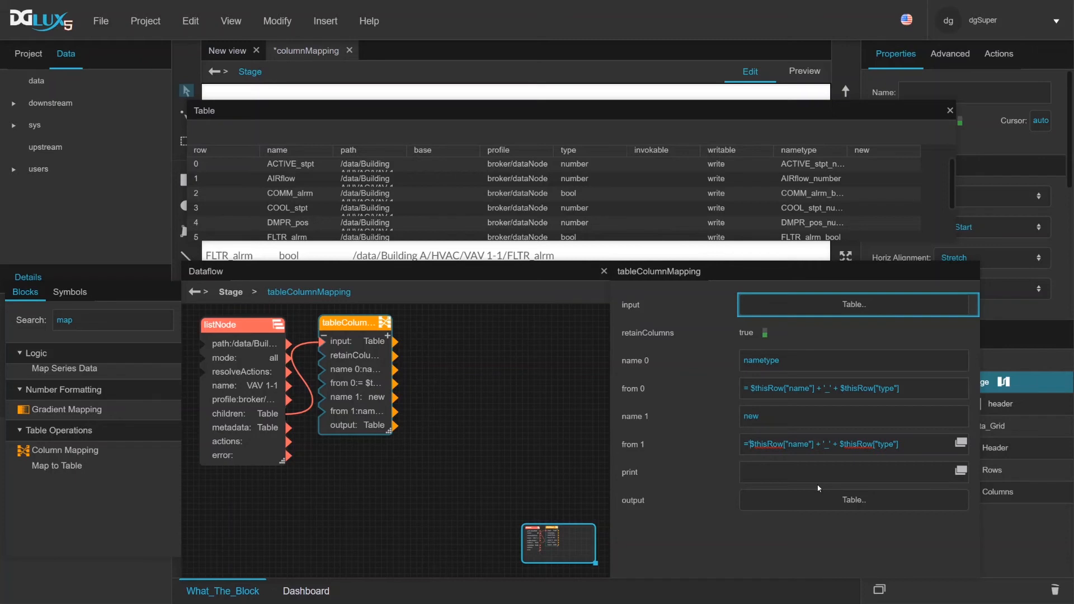
pyautogui.write("New'")
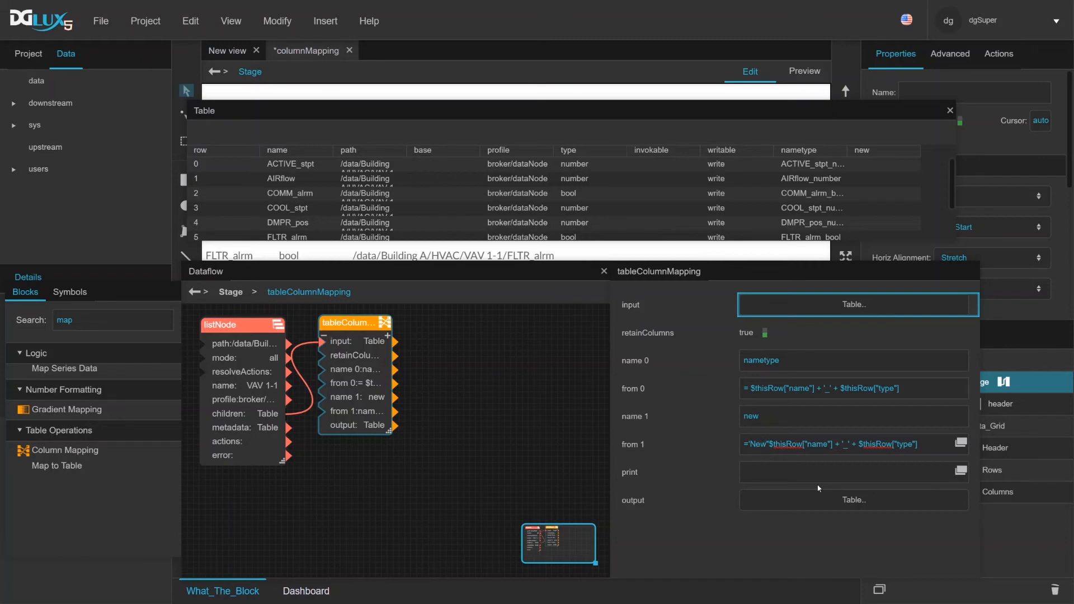
pyautogui.write(' + ')
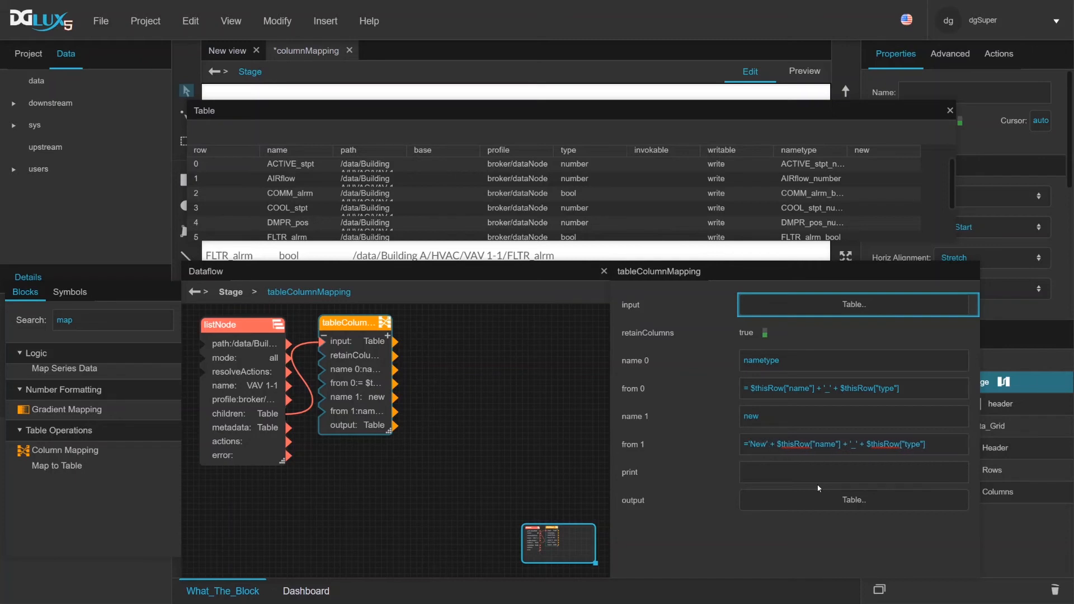
pyautogui.write("'--'  ")
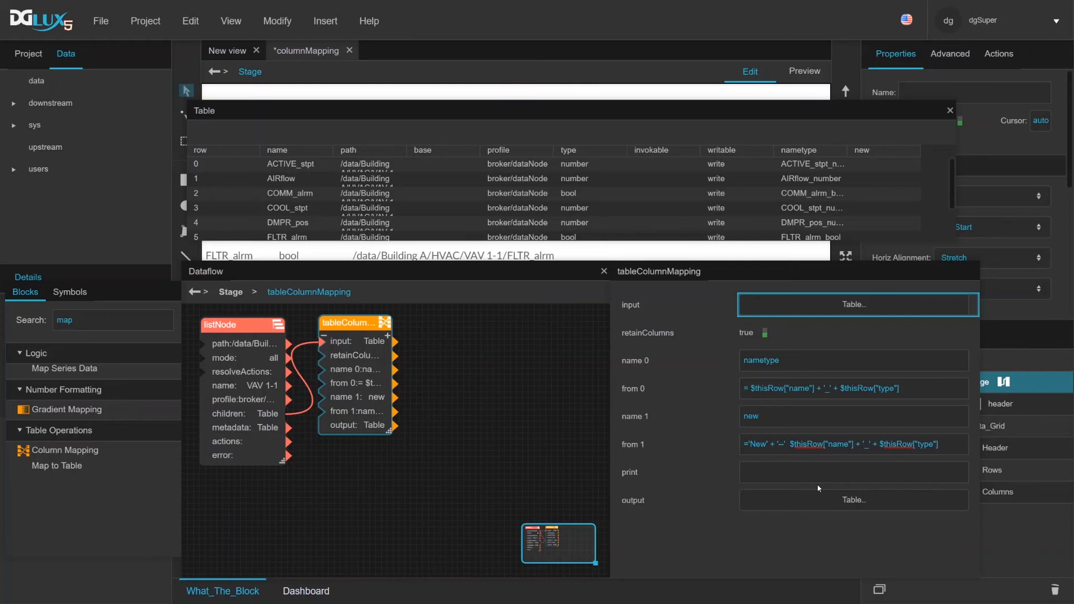
pyautogui.write('+')
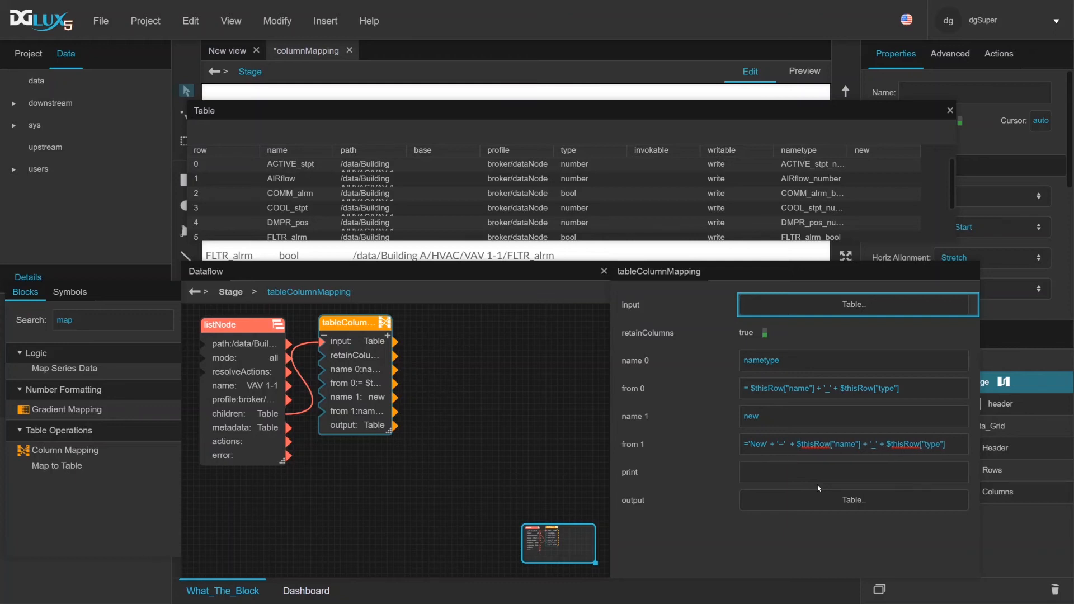
pyautogui.click(818, 543)
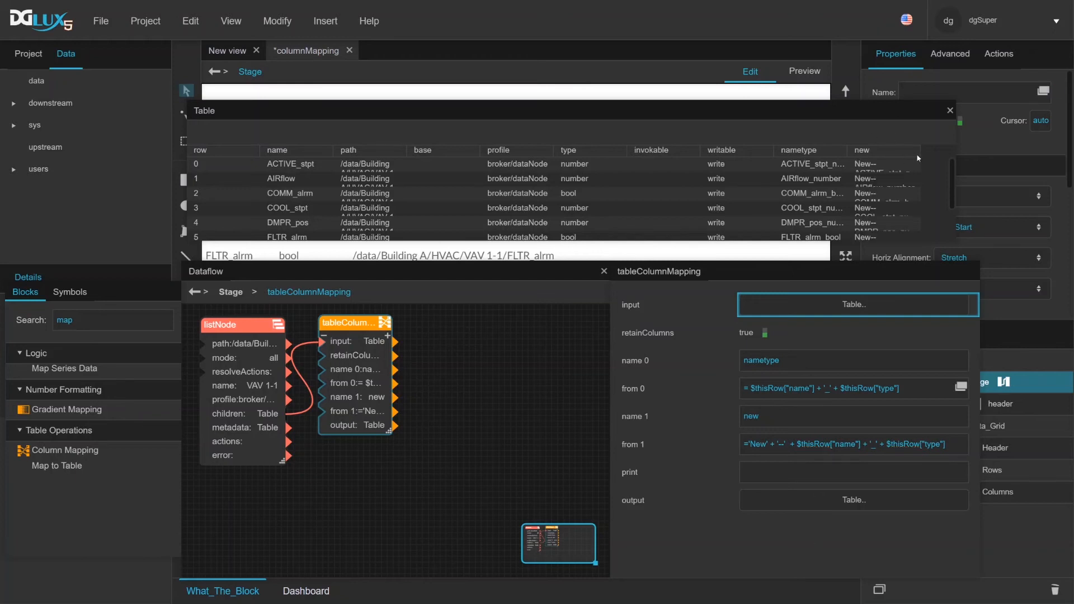
pyautogui.moveTo(921, 153); pyautogui.dragTo(947, 151)
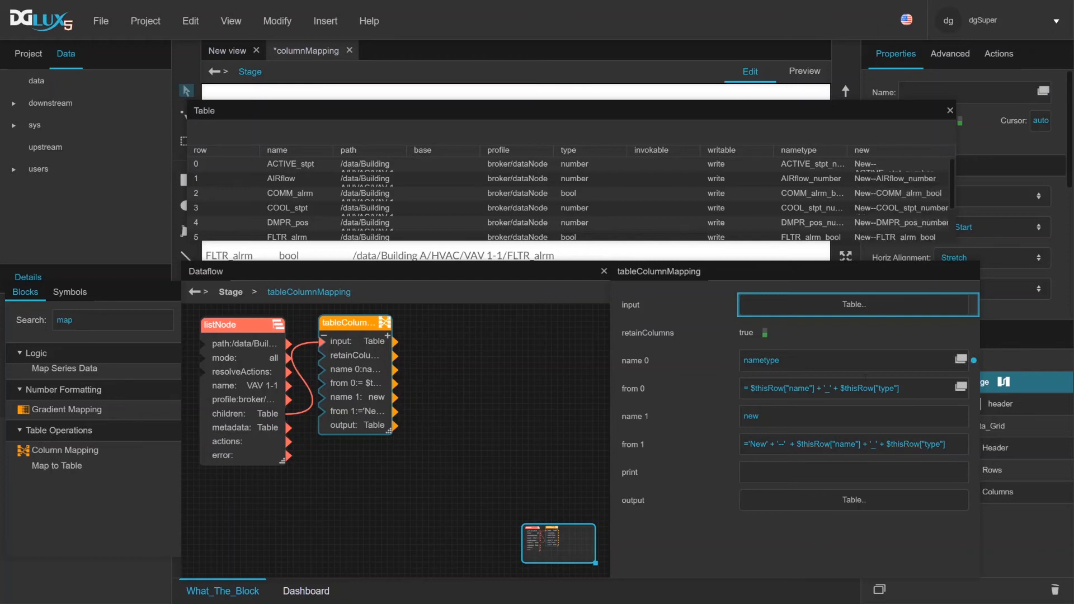
# Try replacing the $thisRow part of the from 1 expression with the column name nametype, giving ='New' + '--' + nametype
pyautogui.moveTo(797, 448); pyautogui.dragTo(981, 455)
pyautogui.write('name')
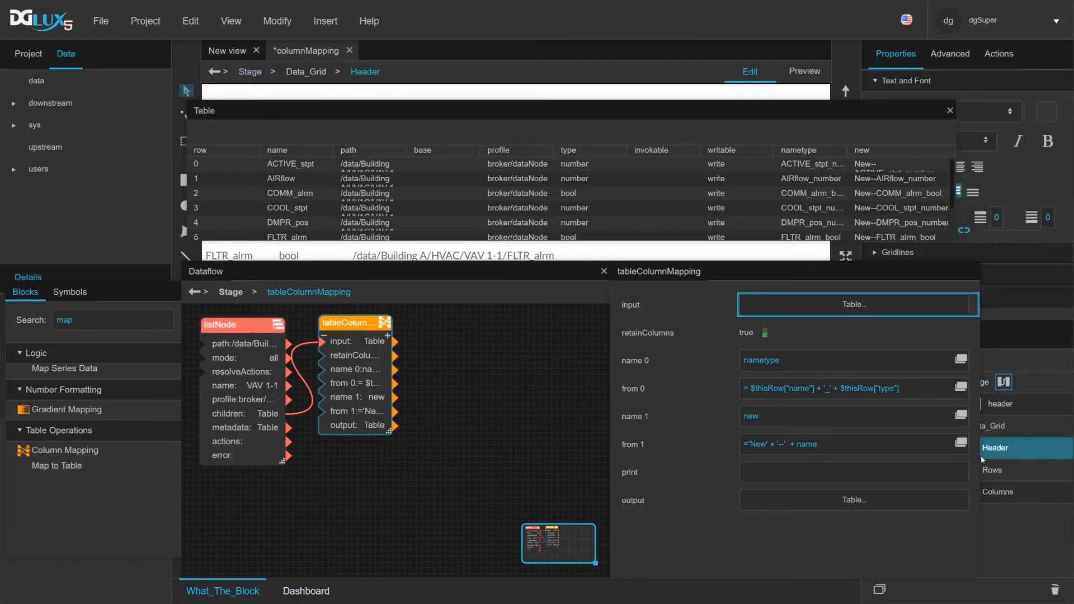
pyautogui.write('type')
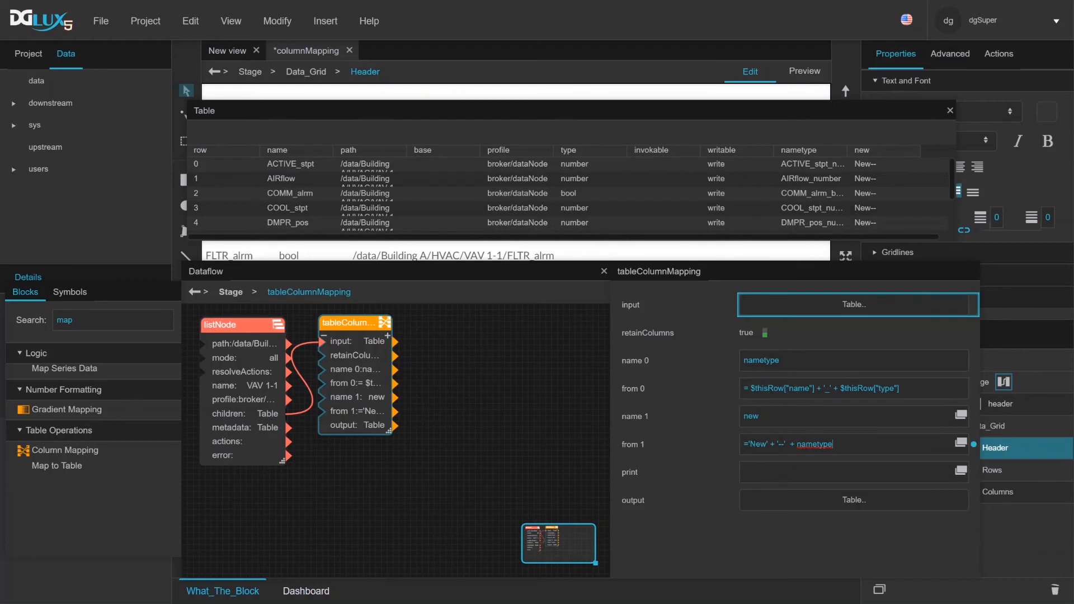
# Replace the from 1 expression with =type=='number' ? 'Boolean' : 'Number' and check the new column for number and bool rows
pyautogui.moveTo(852, 446); pyautogui.dragTo(660, 443)
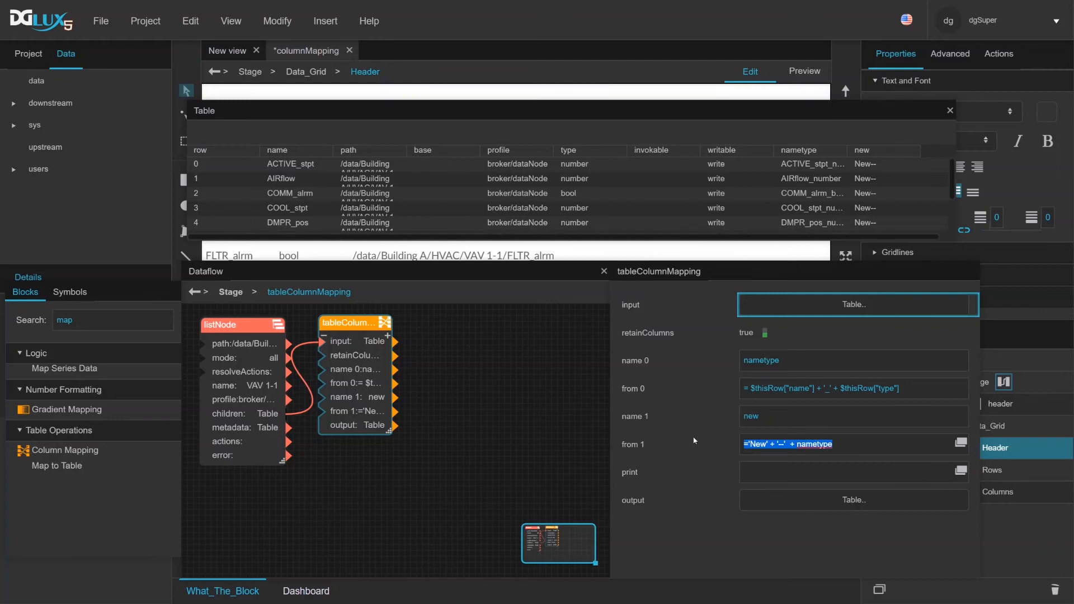
pyautogui.press('BackSpace')
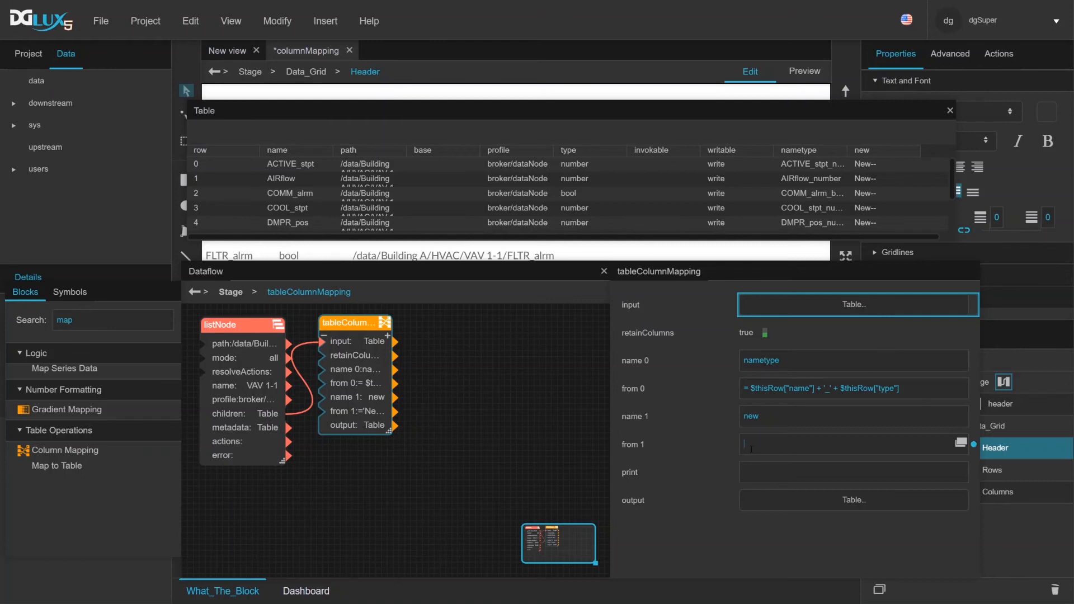
pyautogui.click(751, 449)
pyautogui.write('==')
pyautogui.write('type=')
pyautogui.write("='number")
pyautogui.write("' ? 'Boolean")
pyautogui.write(": 'Number")
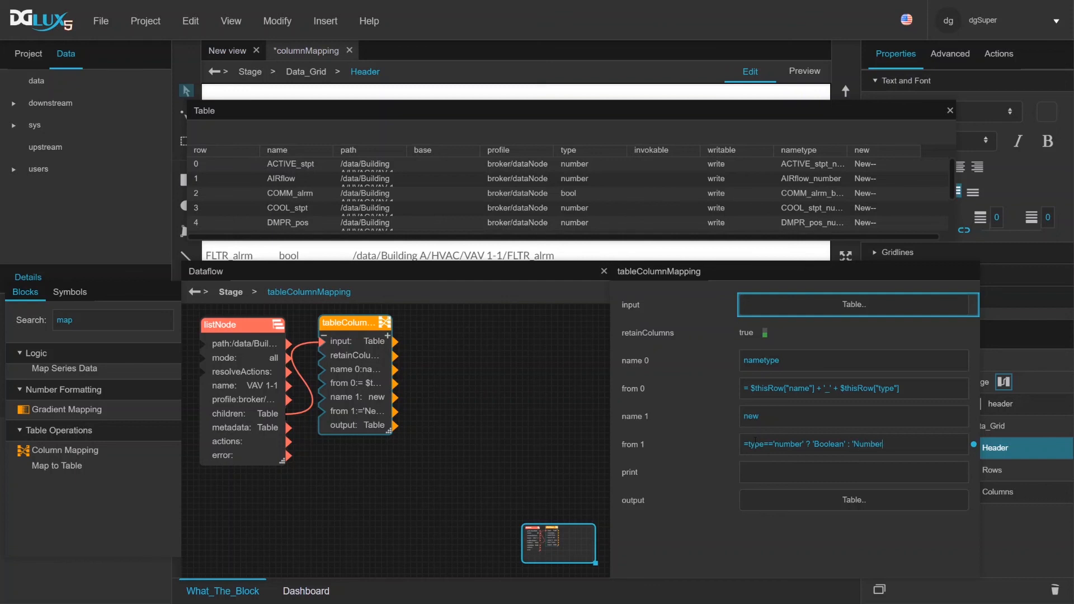
pyautogui.write("'")
pyautogui.press('Return')
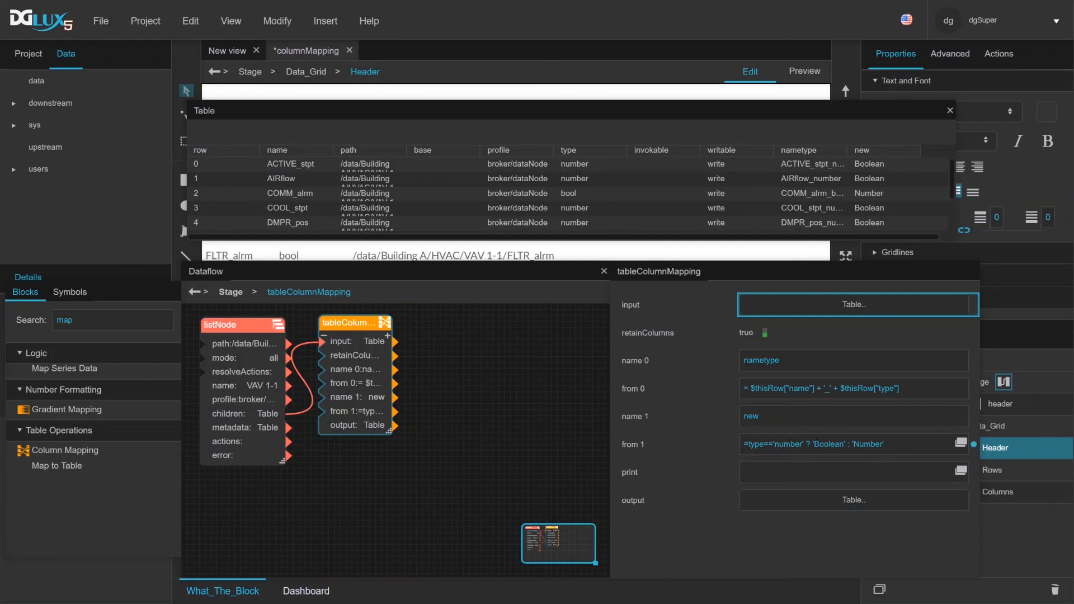
pyautogui.click(878, 179)
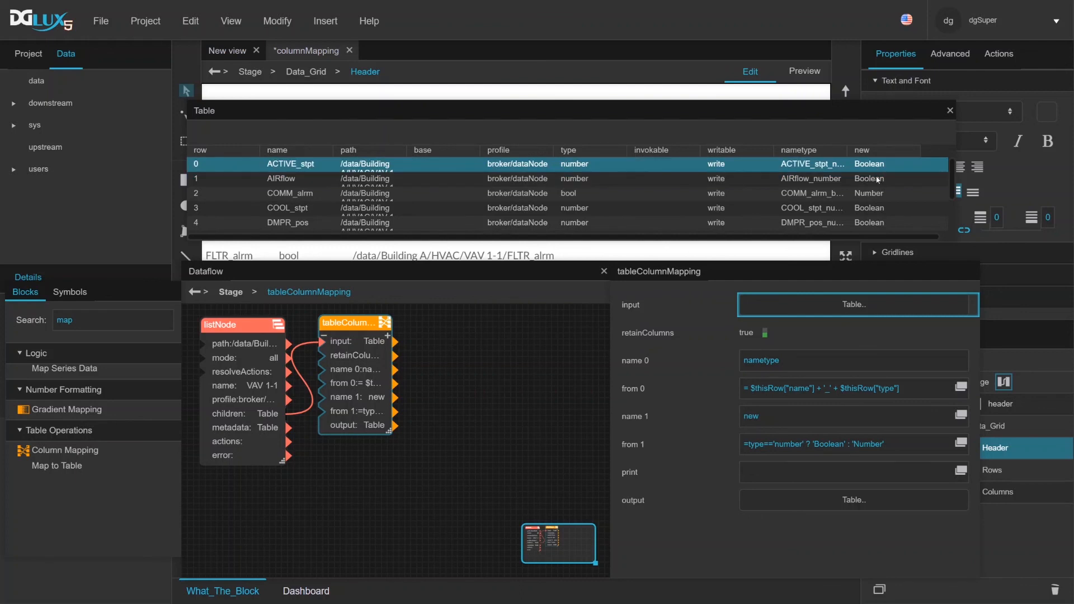
pyautogui.click(879, 193)
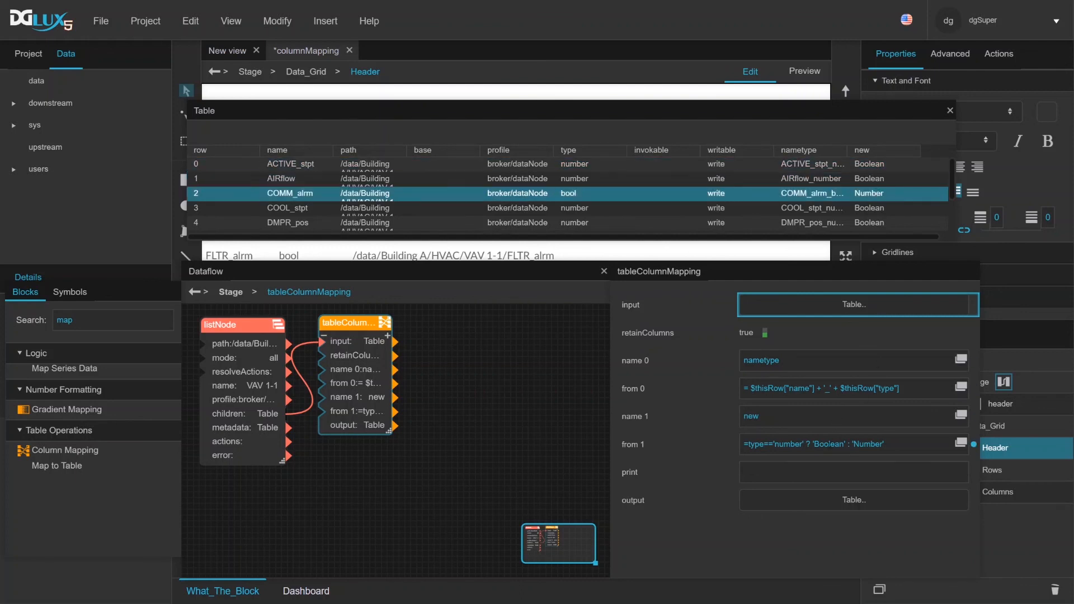